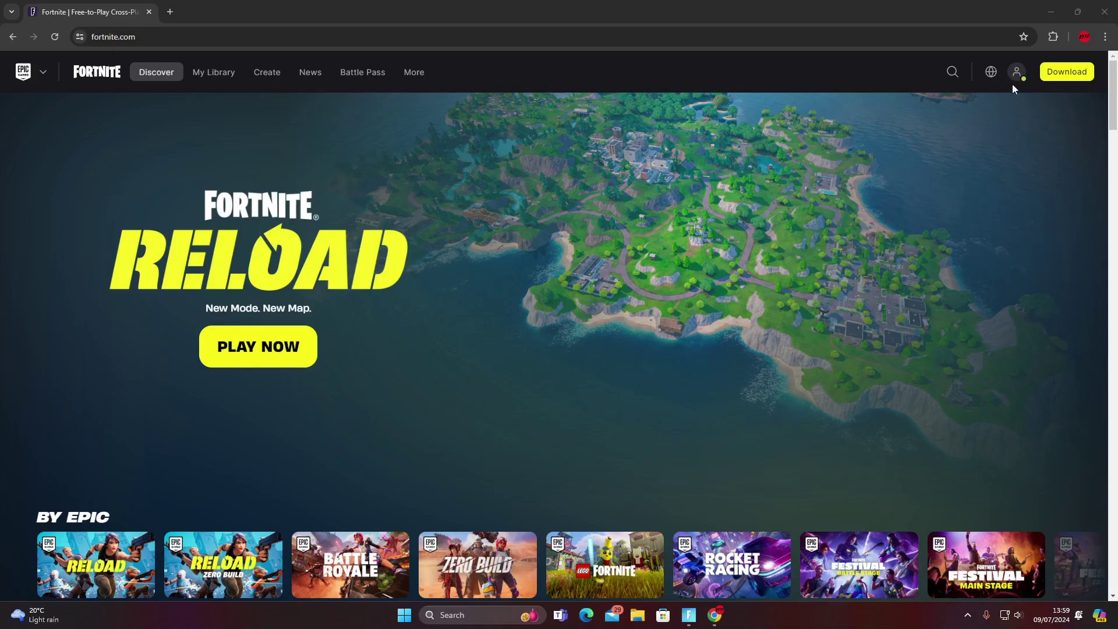
Go to Account Settings from the account menu and scroll down to the Delete Account section.
mouse_move(1014, 86)
click(1023, 119)
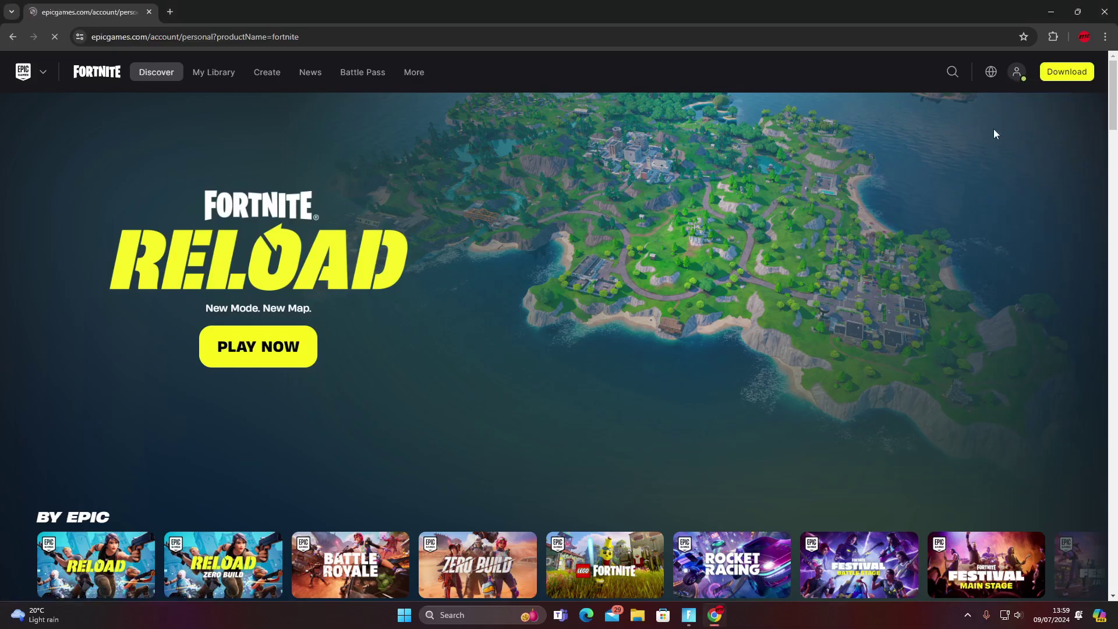
scroll(1111, 194, down, 4)
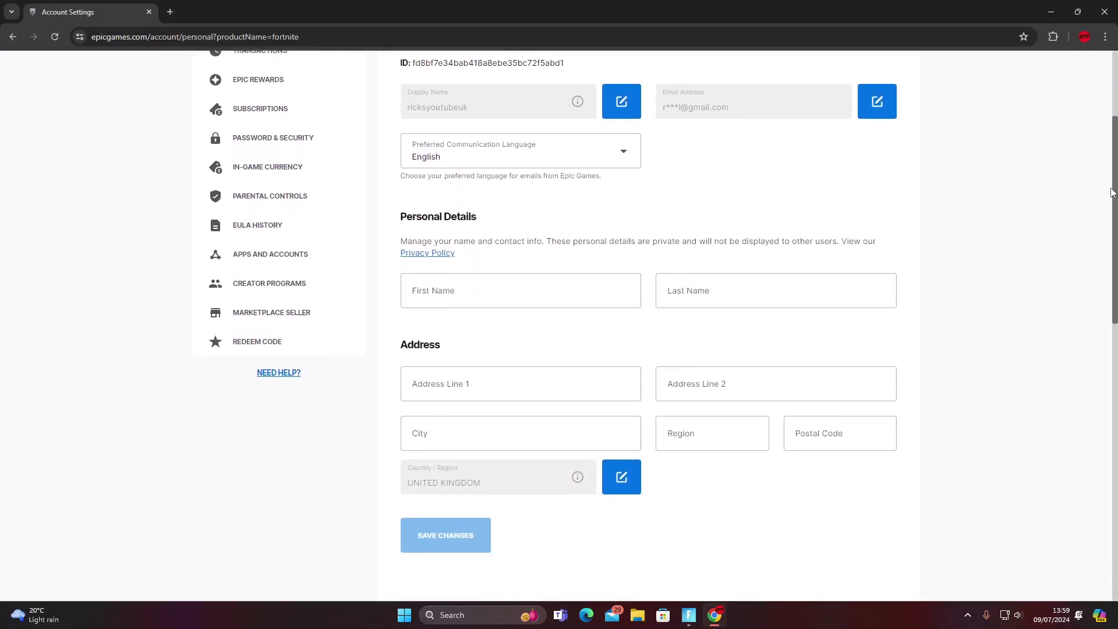
drag(1111, 194, 1114, 472)
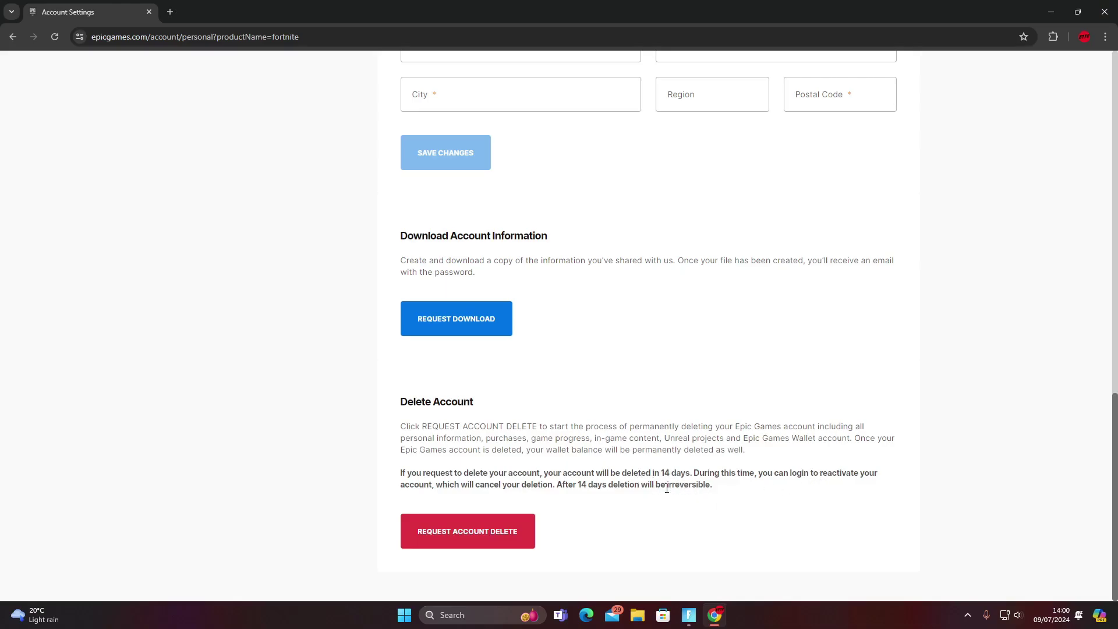
Restore and reposition the Chrome window, then bring Fortnite to the front.
click(1077, 12)
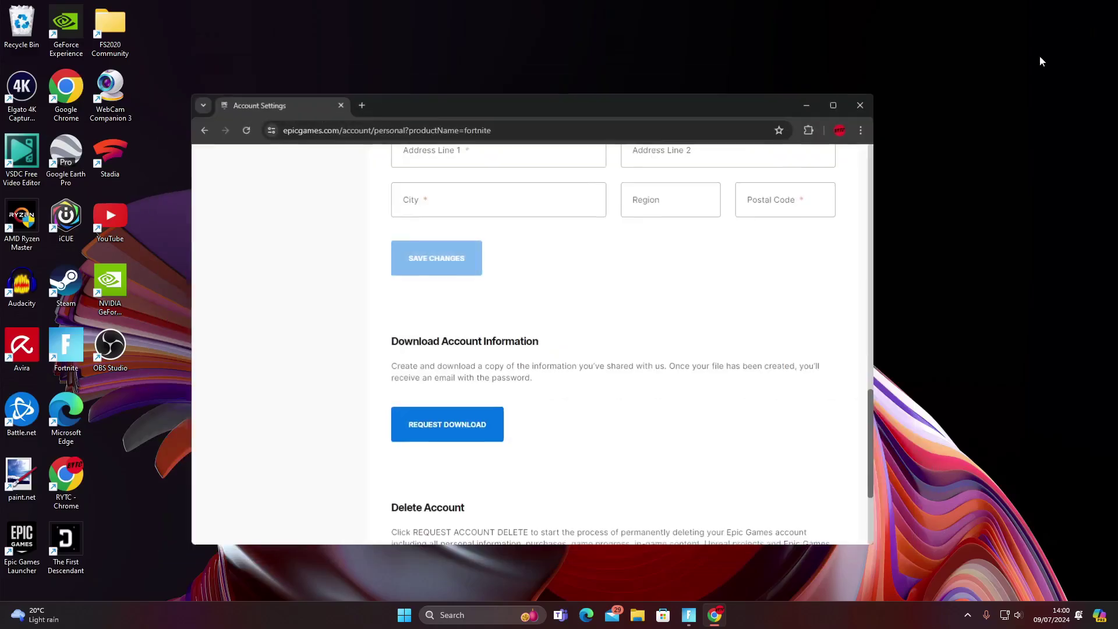
drag(664, 103, 749, 74)
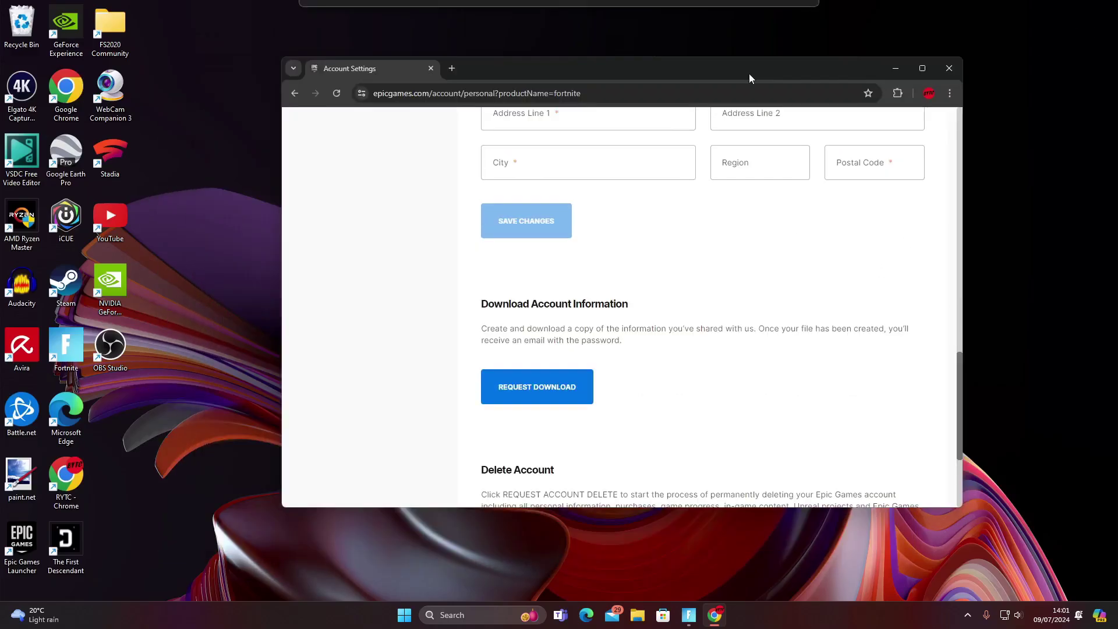
click(689, 615)
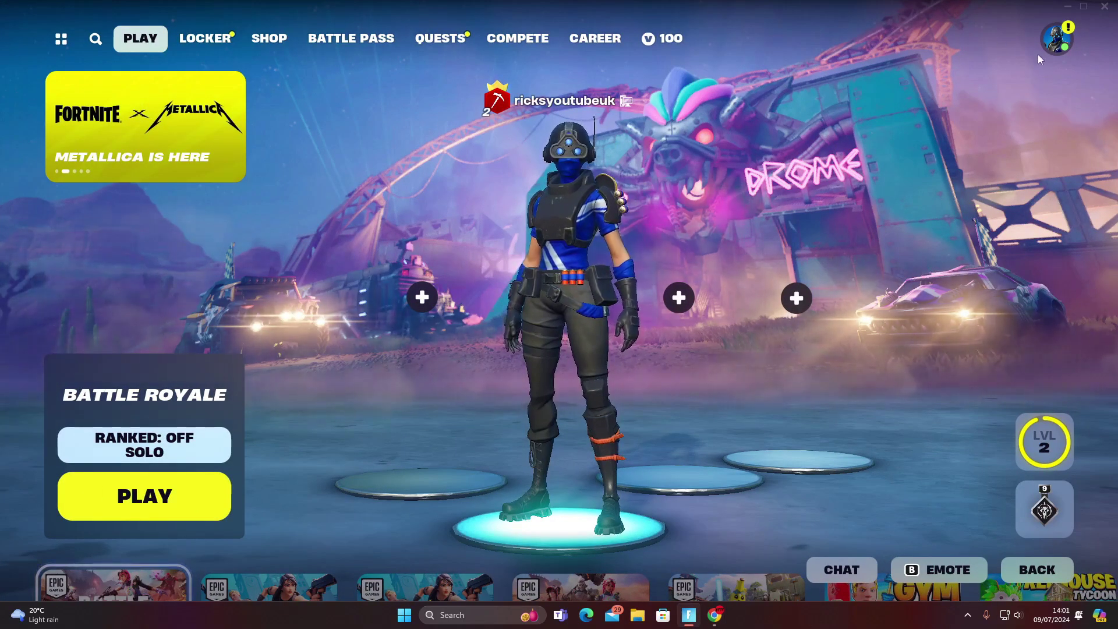
Copy the Epic account ID from Fortnite's Account and Privacy settings.
click(1053, 45)
click(783, 446)
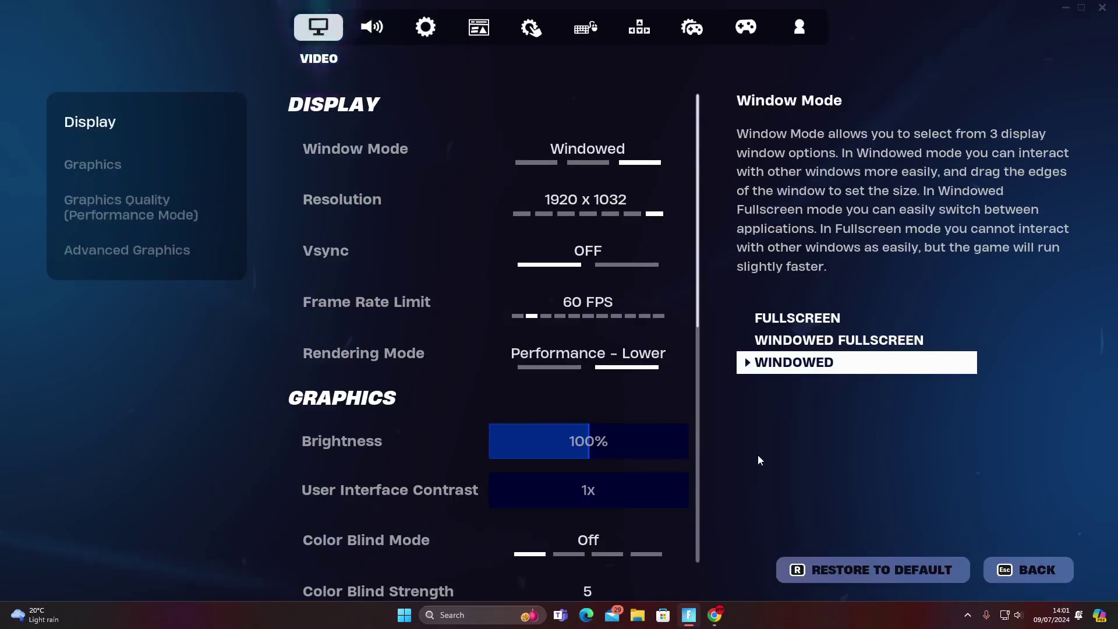
click(805, 31)
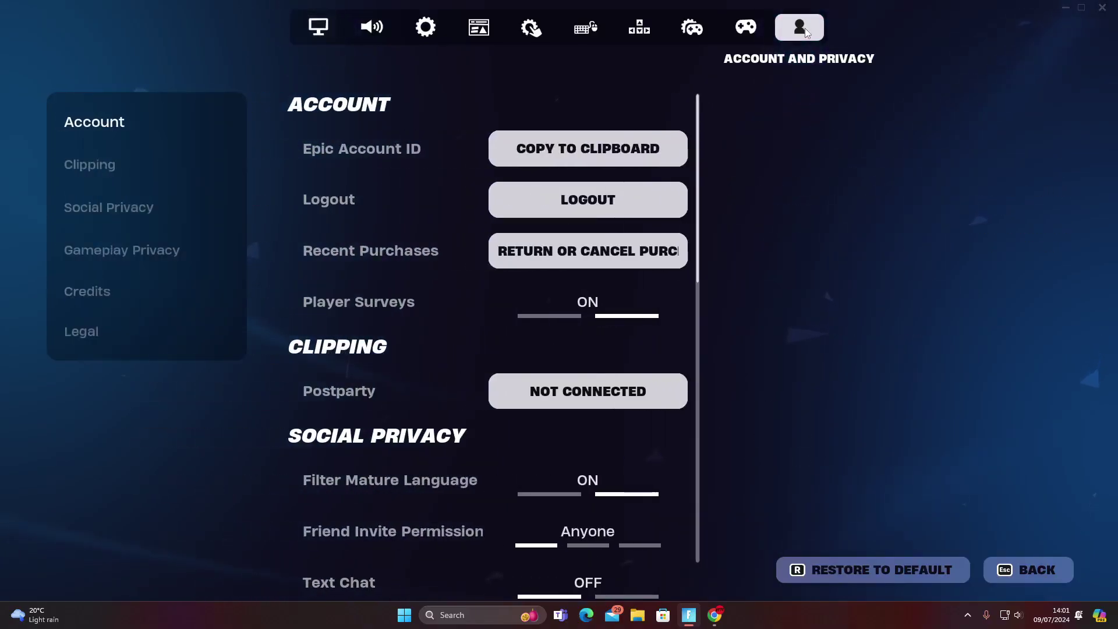
mouse_move(641, 257)
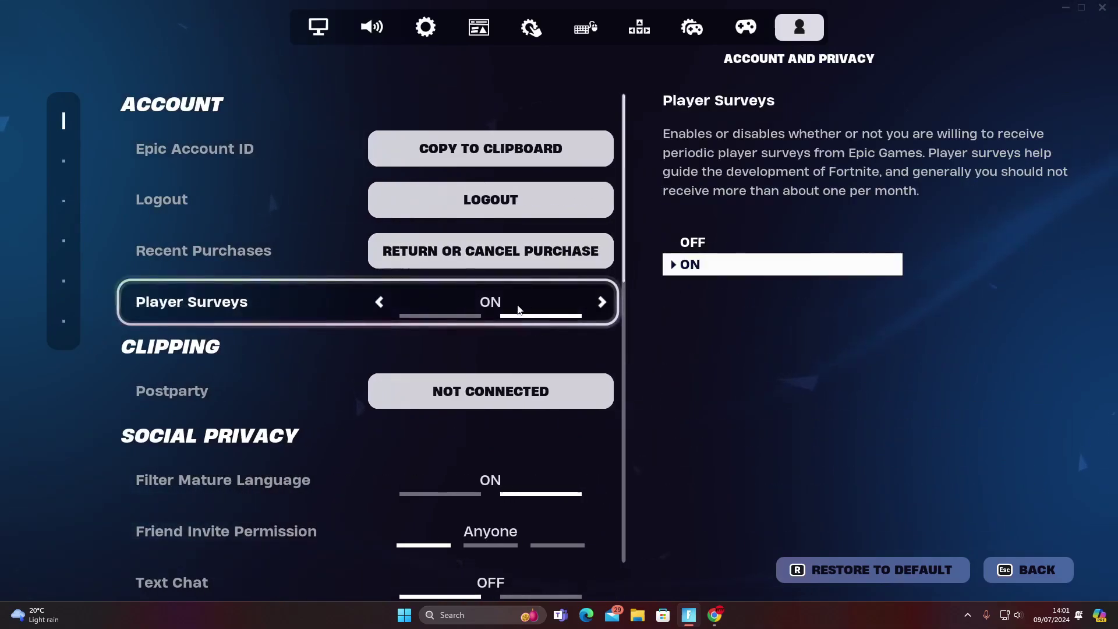
click(423, 151)
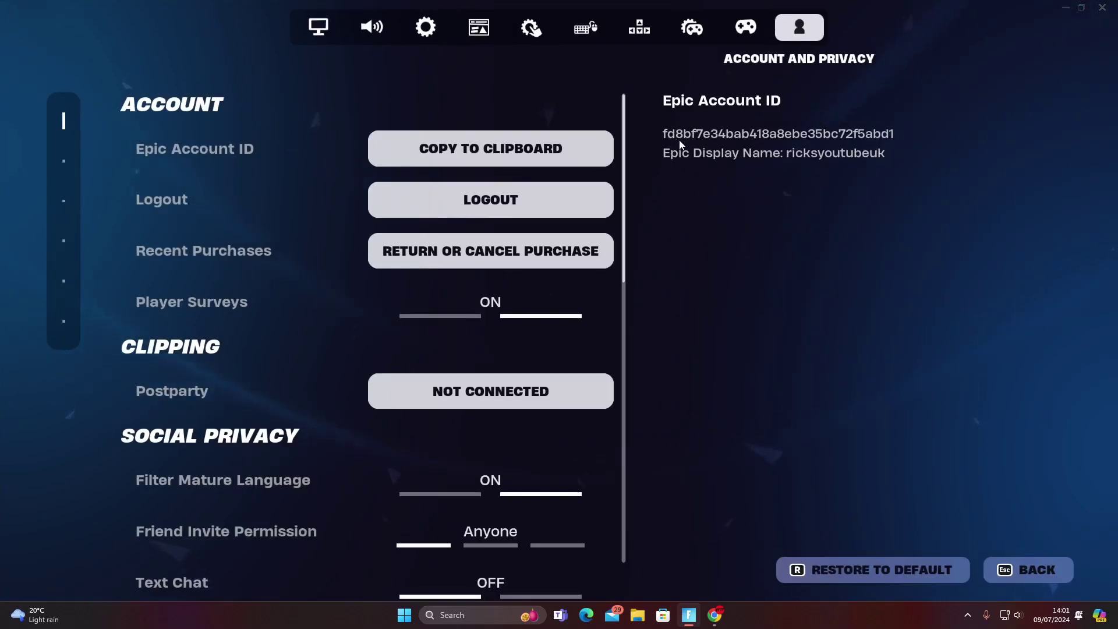
Minimize Fortnite, maximize Chrome and scroll Account Settings down to Delete Account again.
click(1073, 8)
click(923, 68)
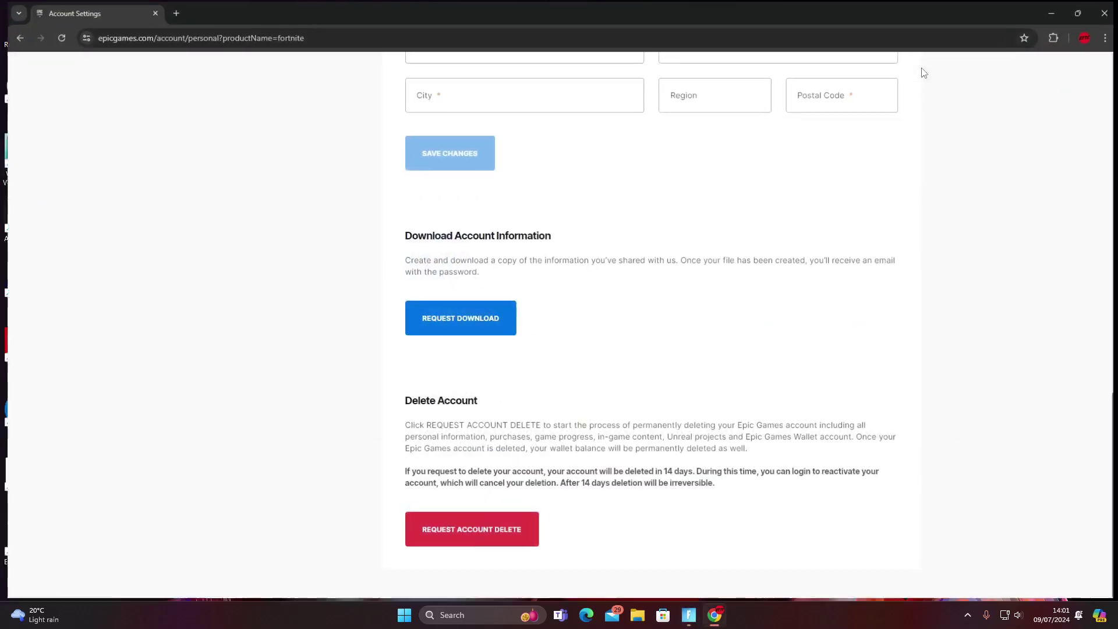
scroll(1099, 400, up, 9)
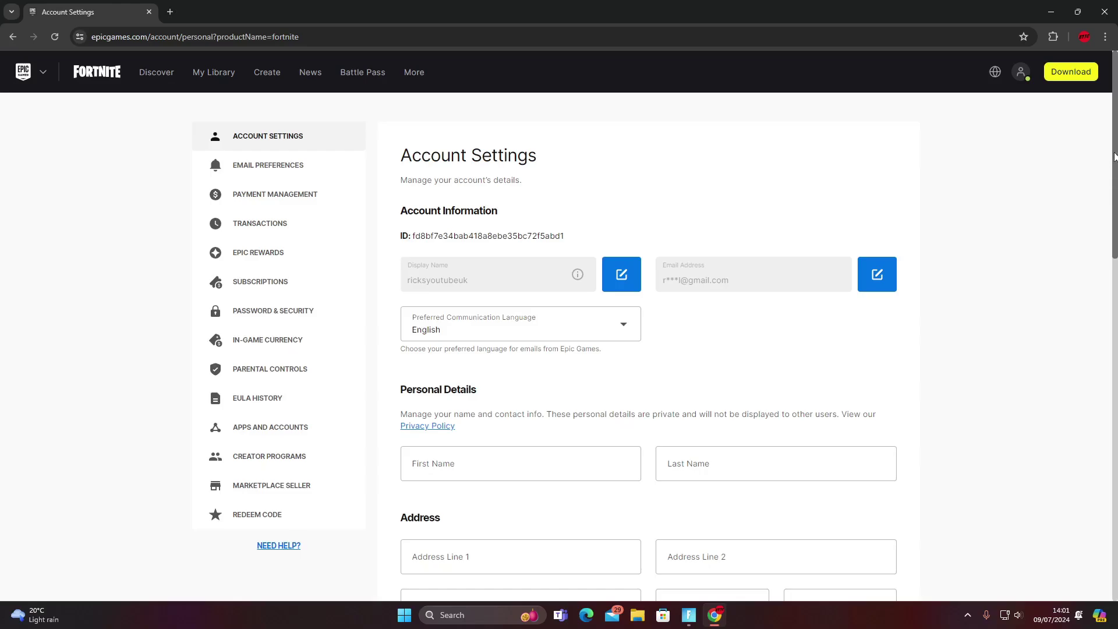
drag(1115, 156, 1115, 181)
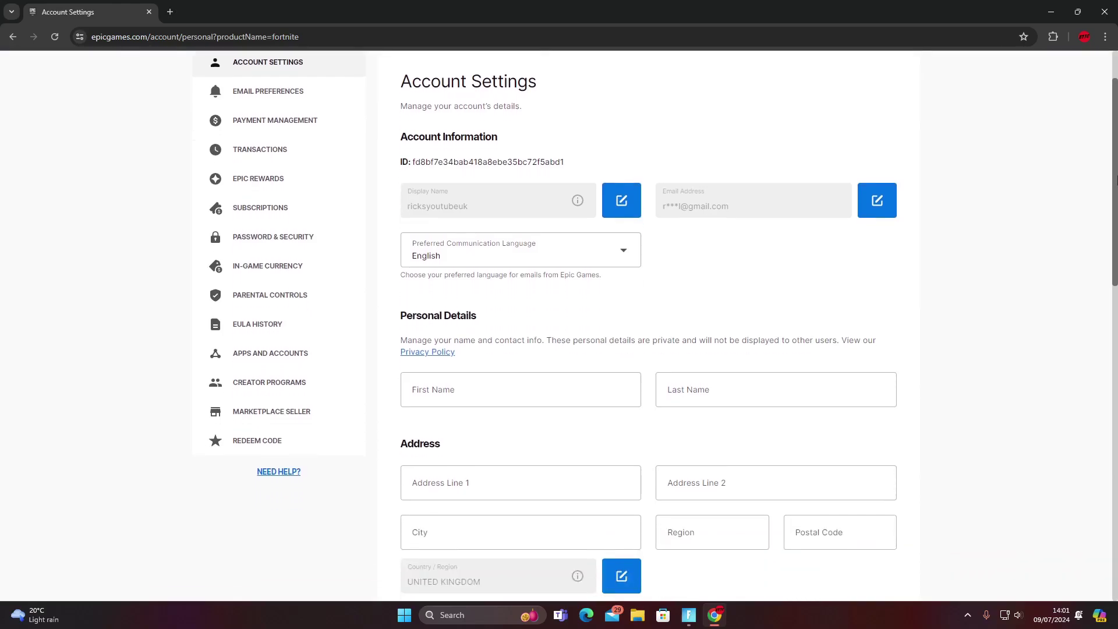
click(1078, 12)
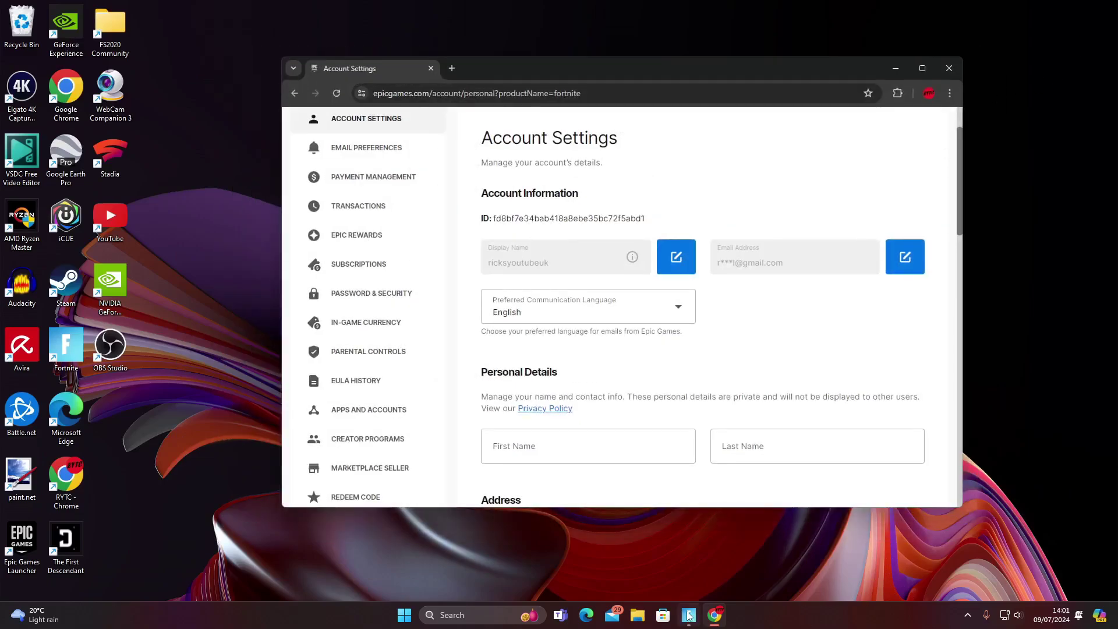
click(923, 68)
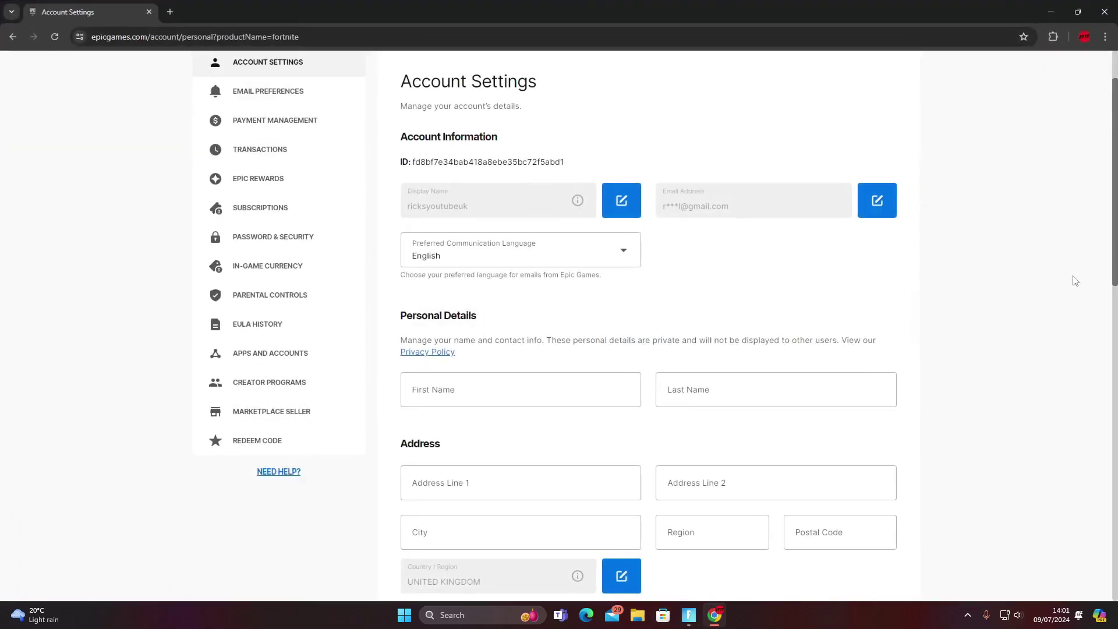
drag(1115, 175, 1115, 492)
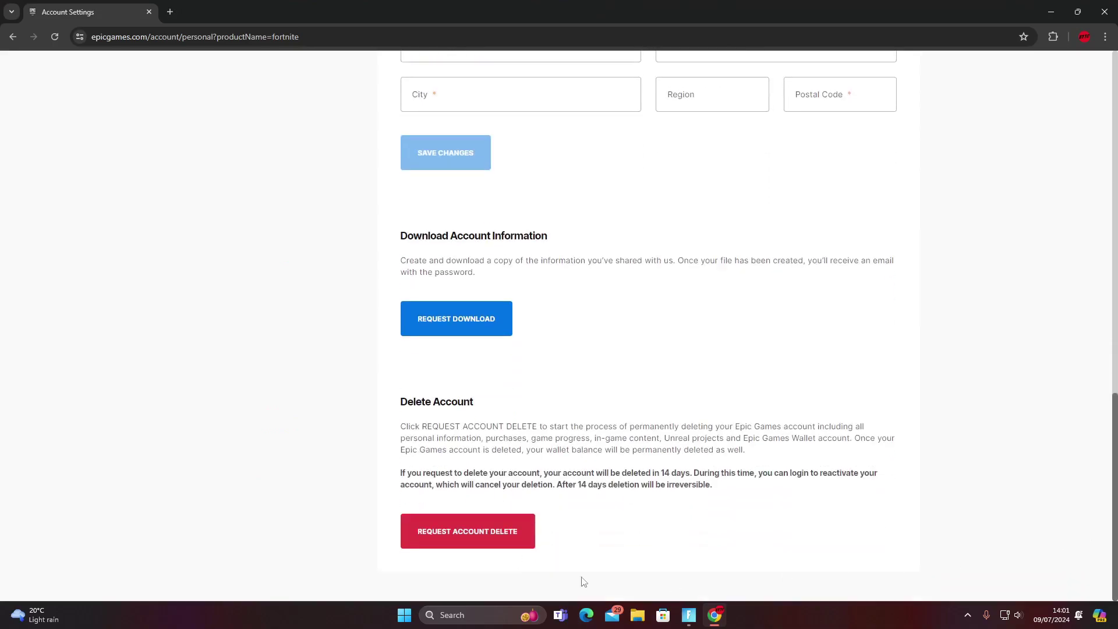
Request and confirm account deletion, enter the emailed six-digit security code, then return to Fortnite.
click(469, 535)
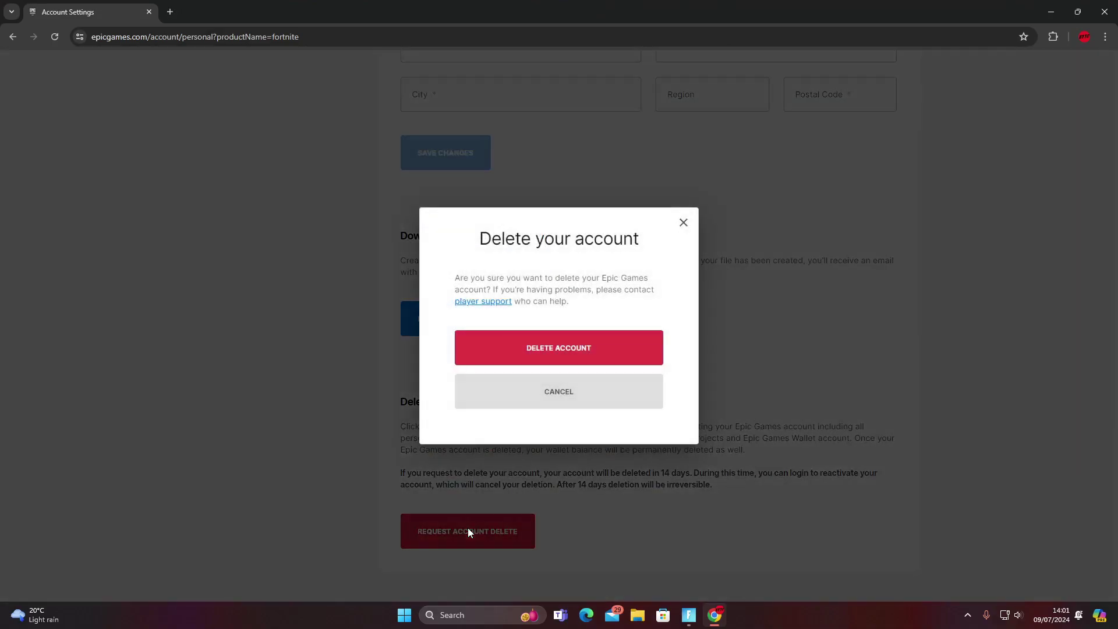
click(568, 349)
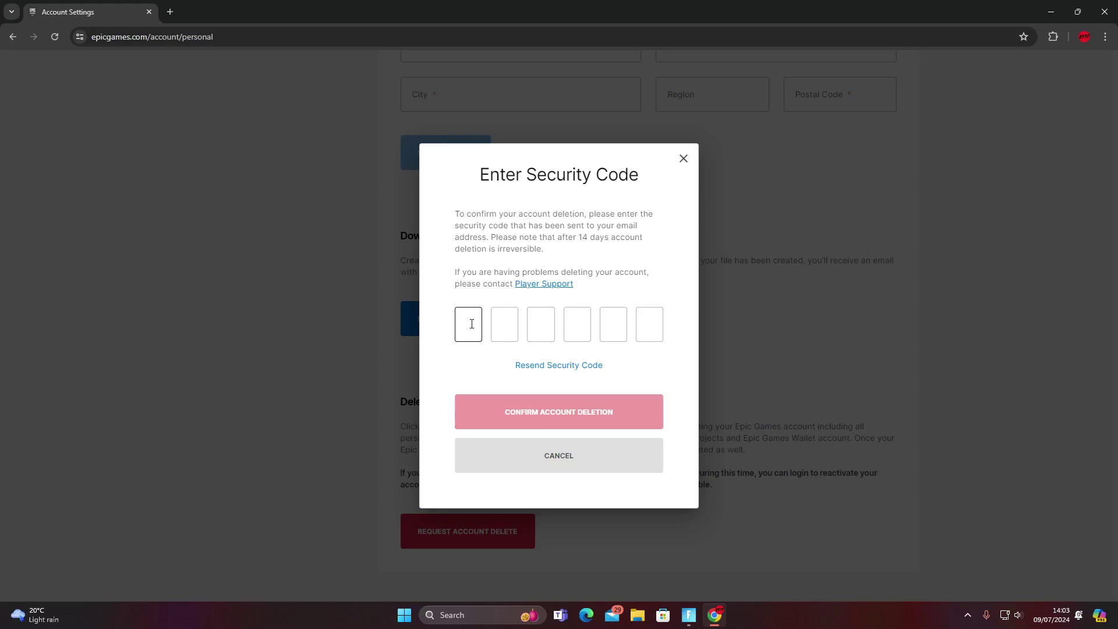
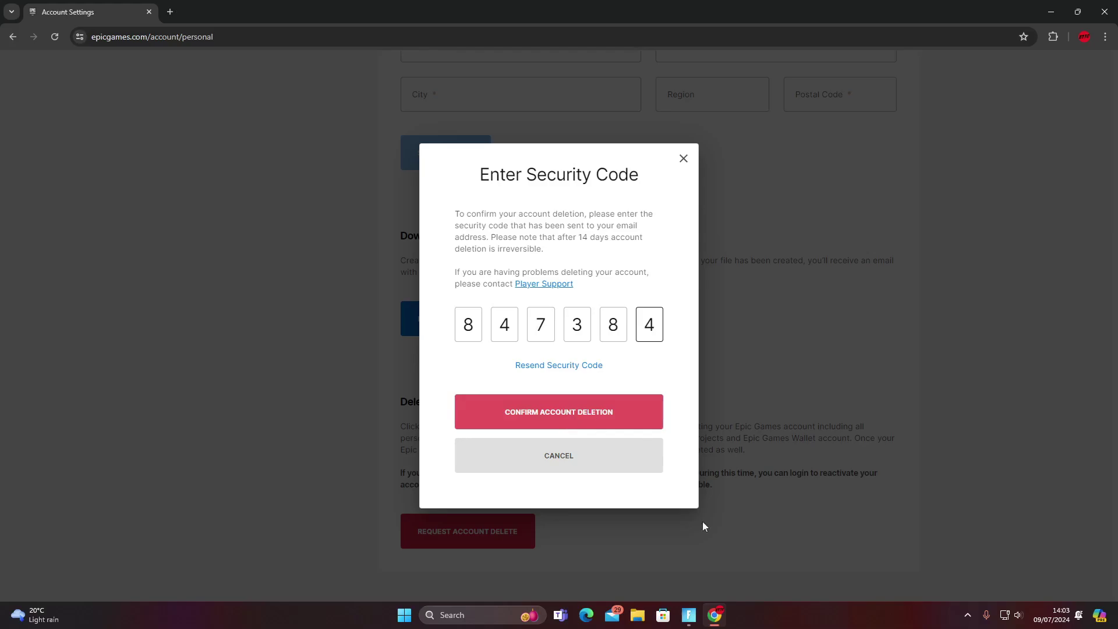
click(689, 621)
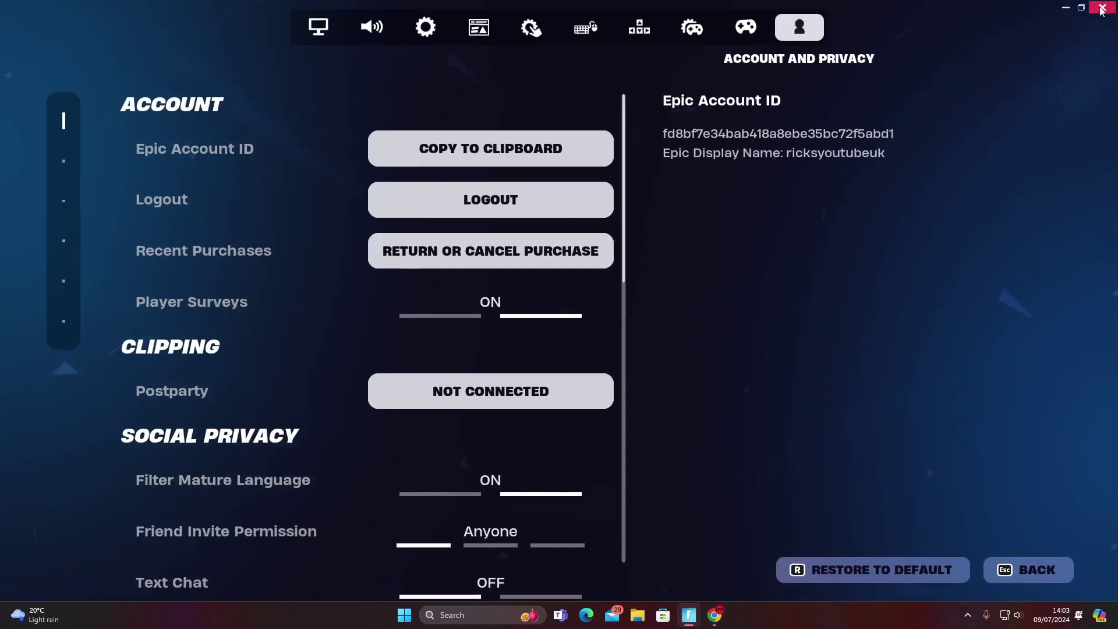
Quit Fortnite, sign out of the Epic Games Launcher, and close the launcher.
click(1103, 8)
click(428, 436)
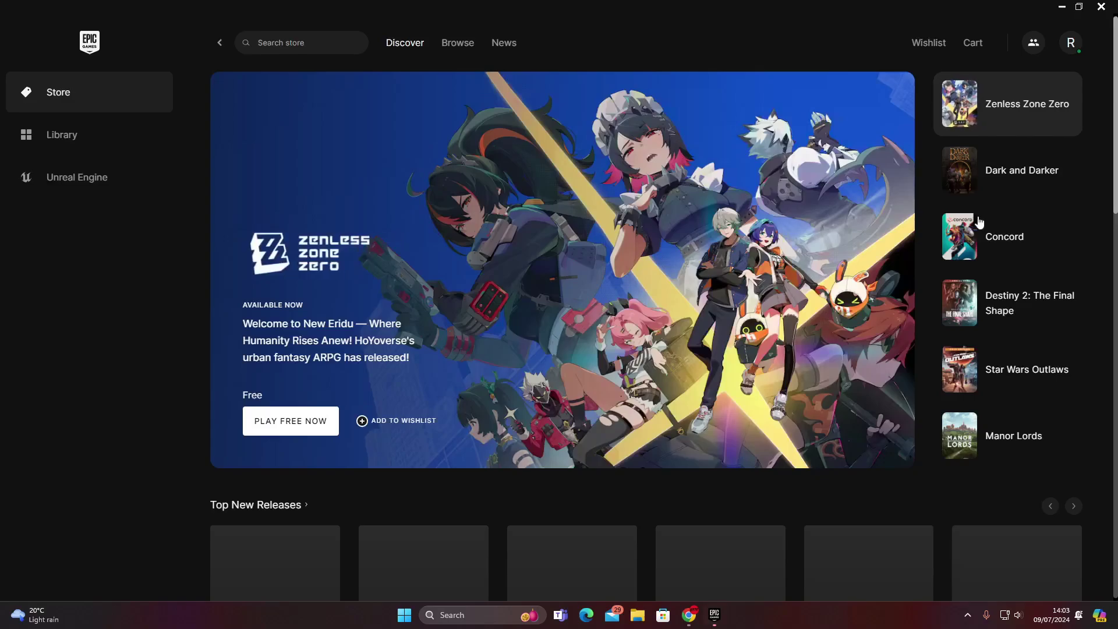
click(1073, 50)
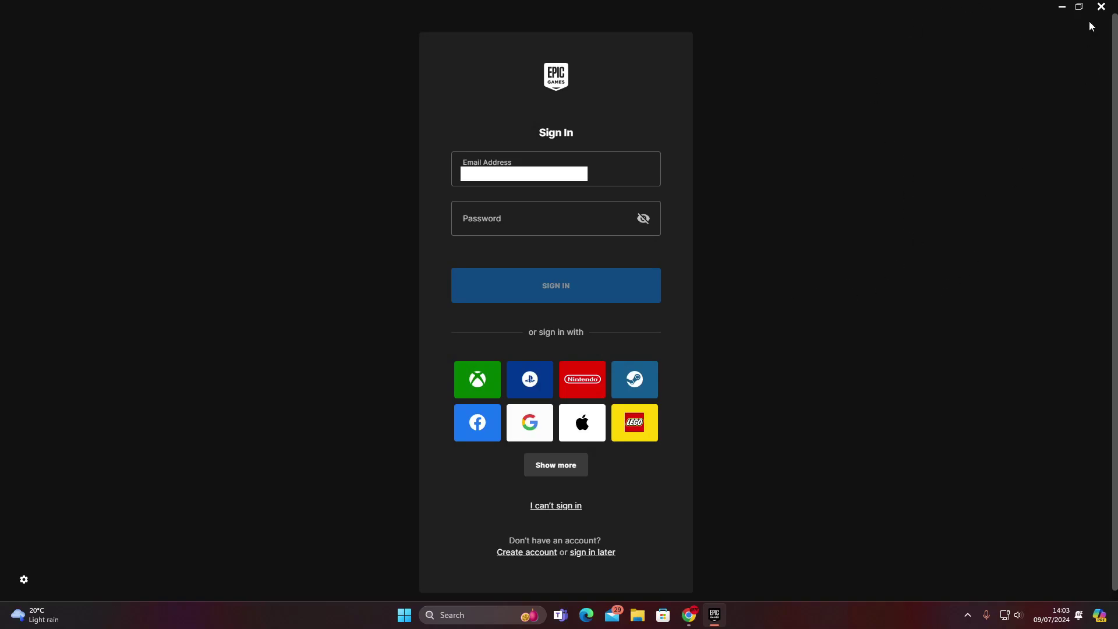
click(1101, 7)
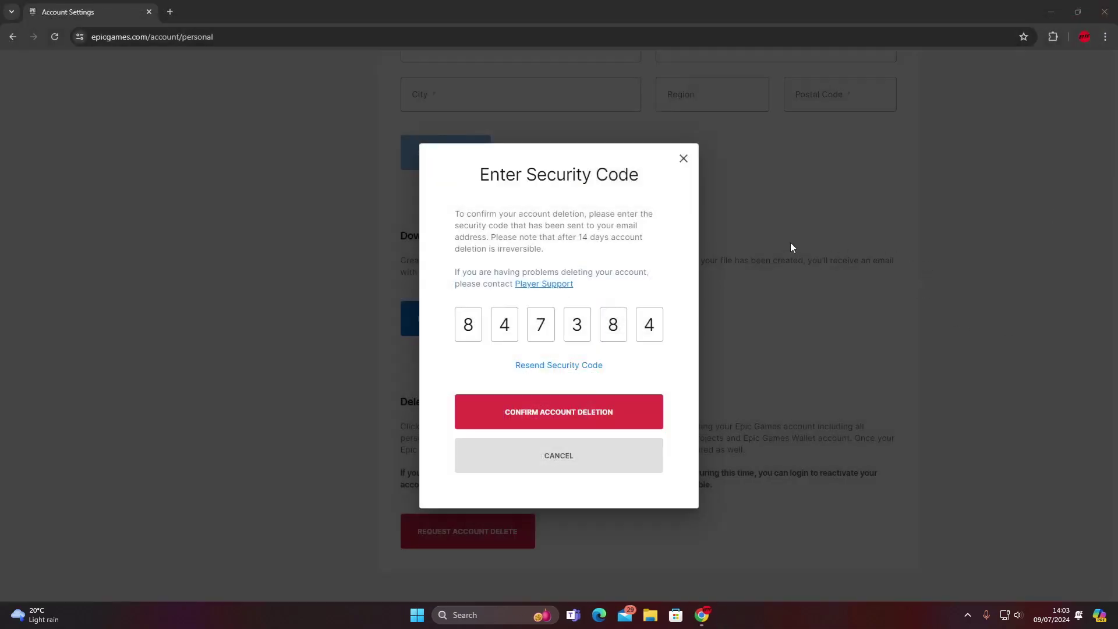
Confirm deletion with reason 'I'm no longer interested in Epic Games/Fortnite' and continue.
click(536, 416)
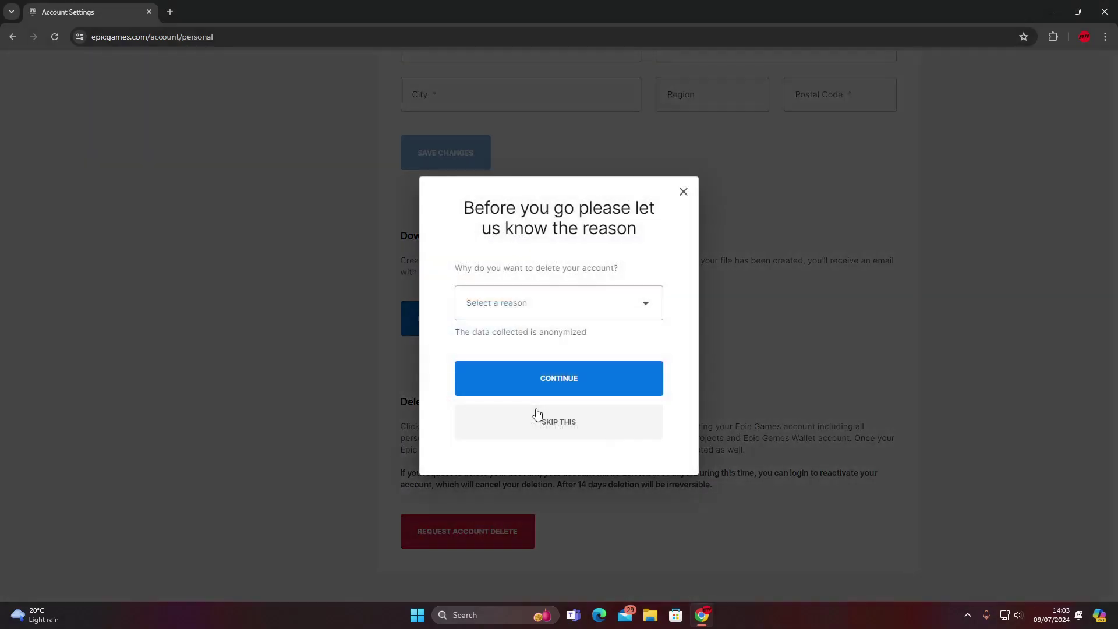
click(646, 304)
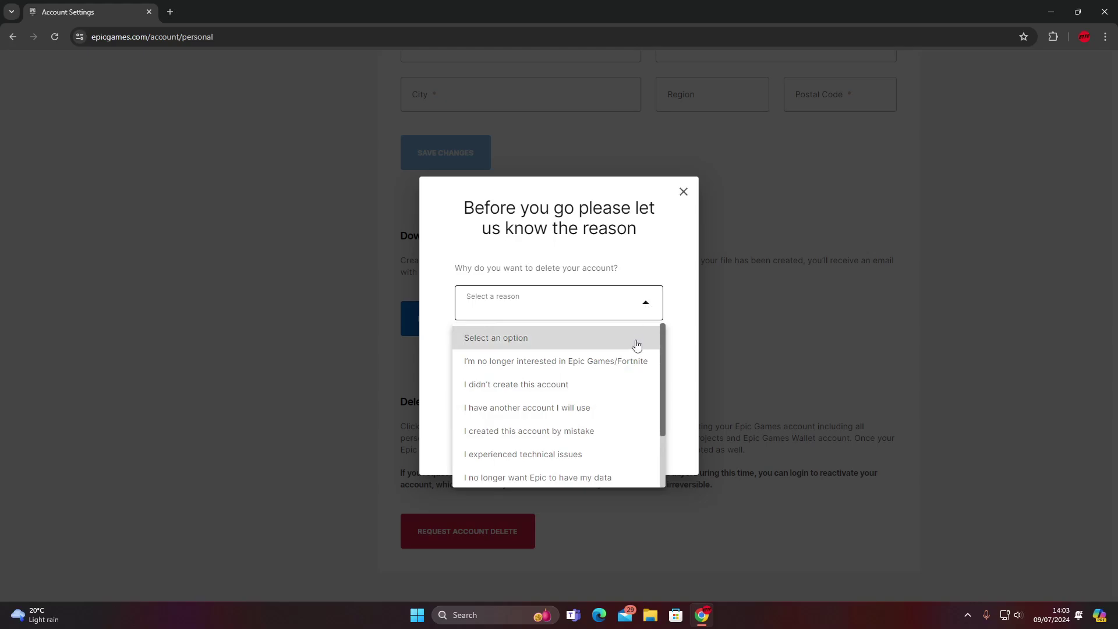
click(616, 368)
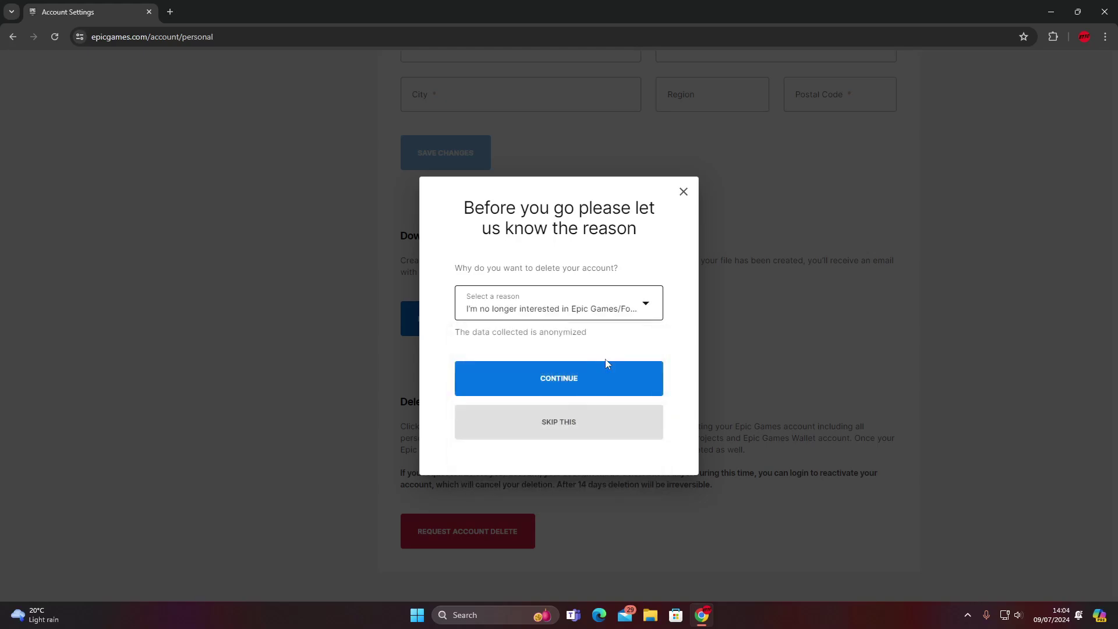
click(564, 383)
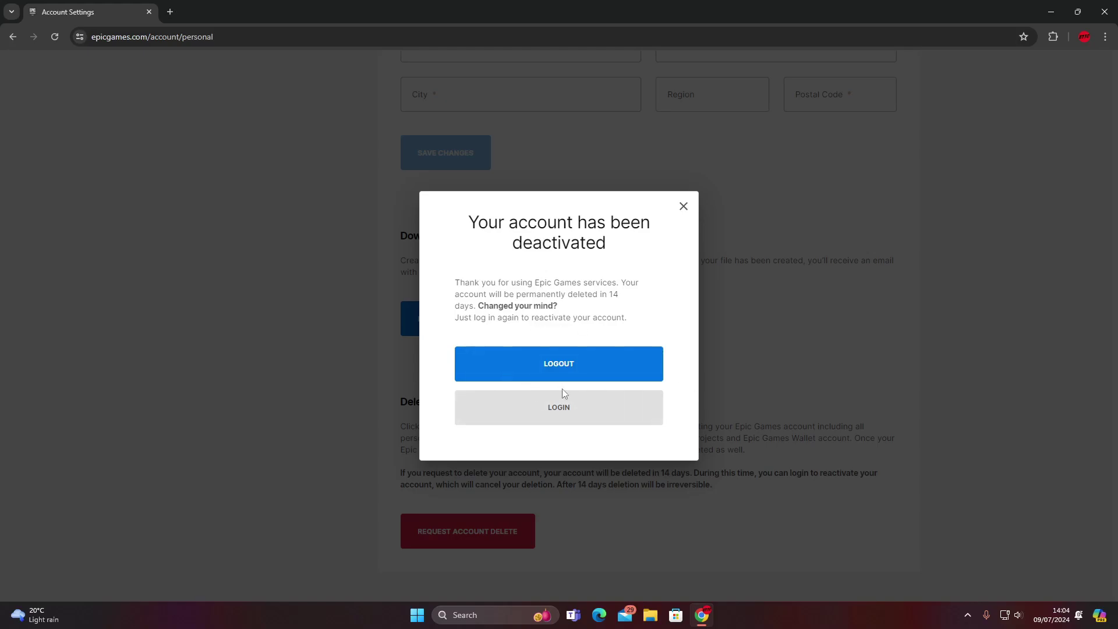
Choose LOGIN on the 'Your account has been deactivated' notice to reach the sign-in page.
click(646, 417)
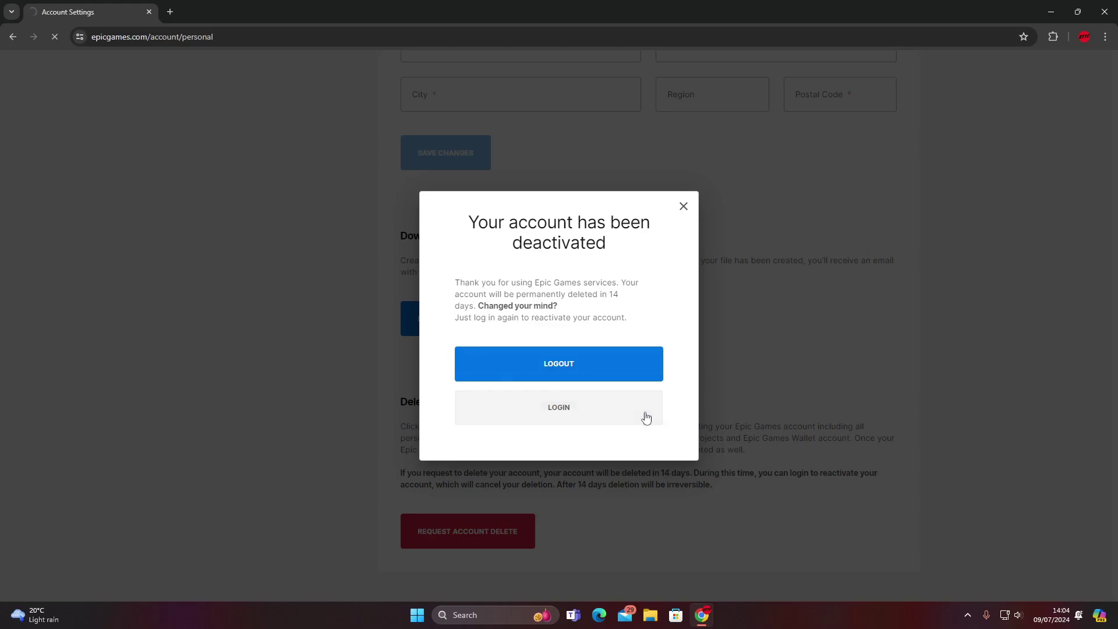